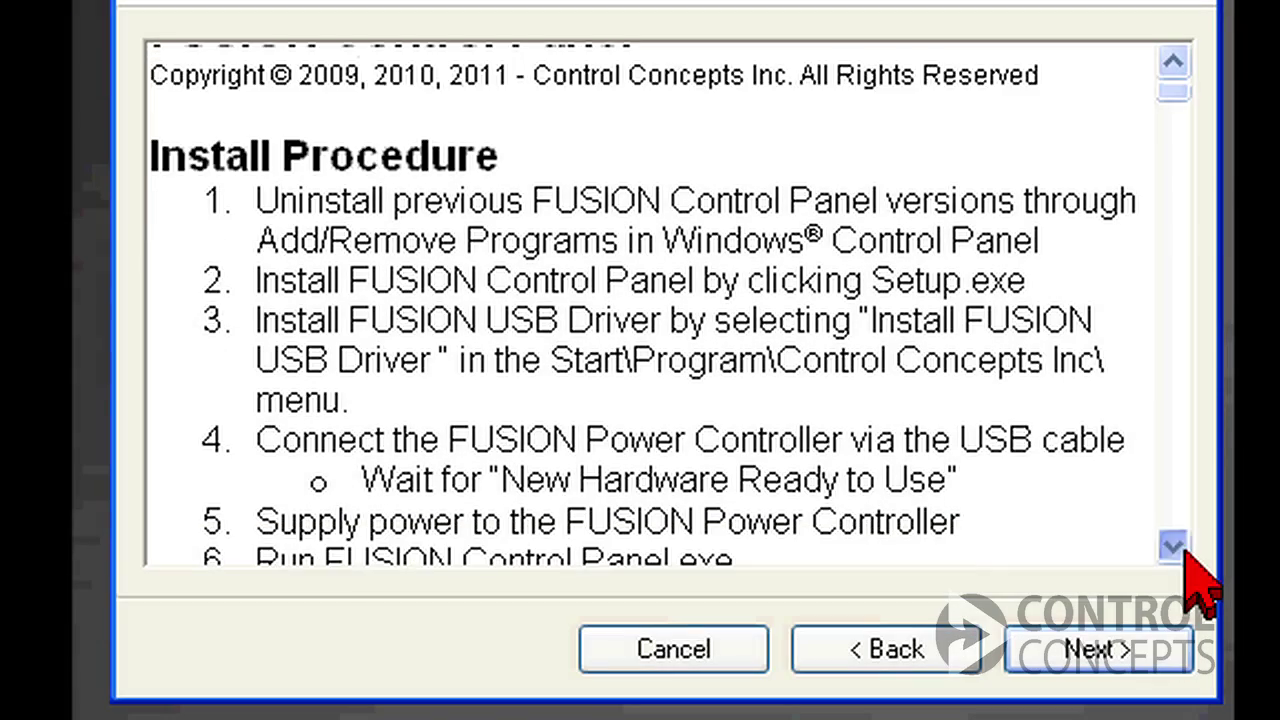
Scroll down through the installer's license agreement text
{"action": "scroll", "coordinate": [1188, 556], "scroll_direction": "down", "scroll_amount": 3}
{"action": "scroll", "coordinate": [1190, 570], "scroll_direction": "down", "scroll_amount": 3}
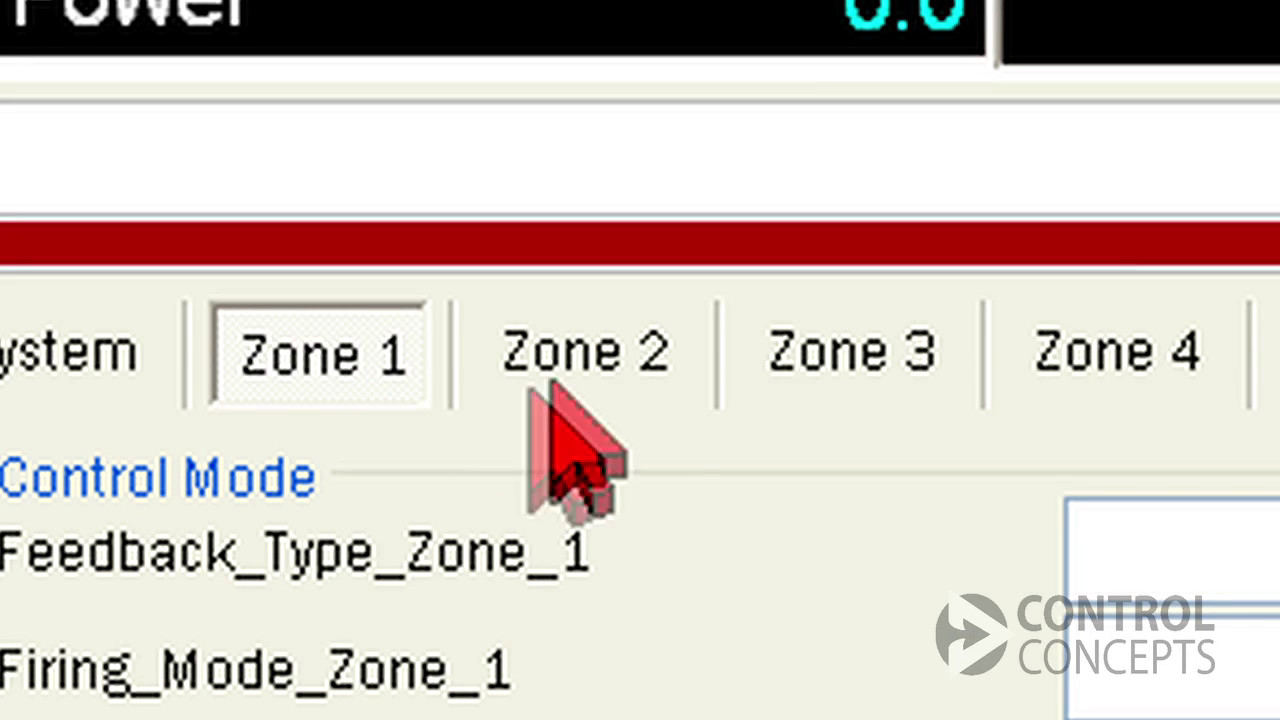
Look over the Zone 2, Zone 3 and Zone 4 settings tabs
{"action": "left_click", "coordinate": [613, 366]}
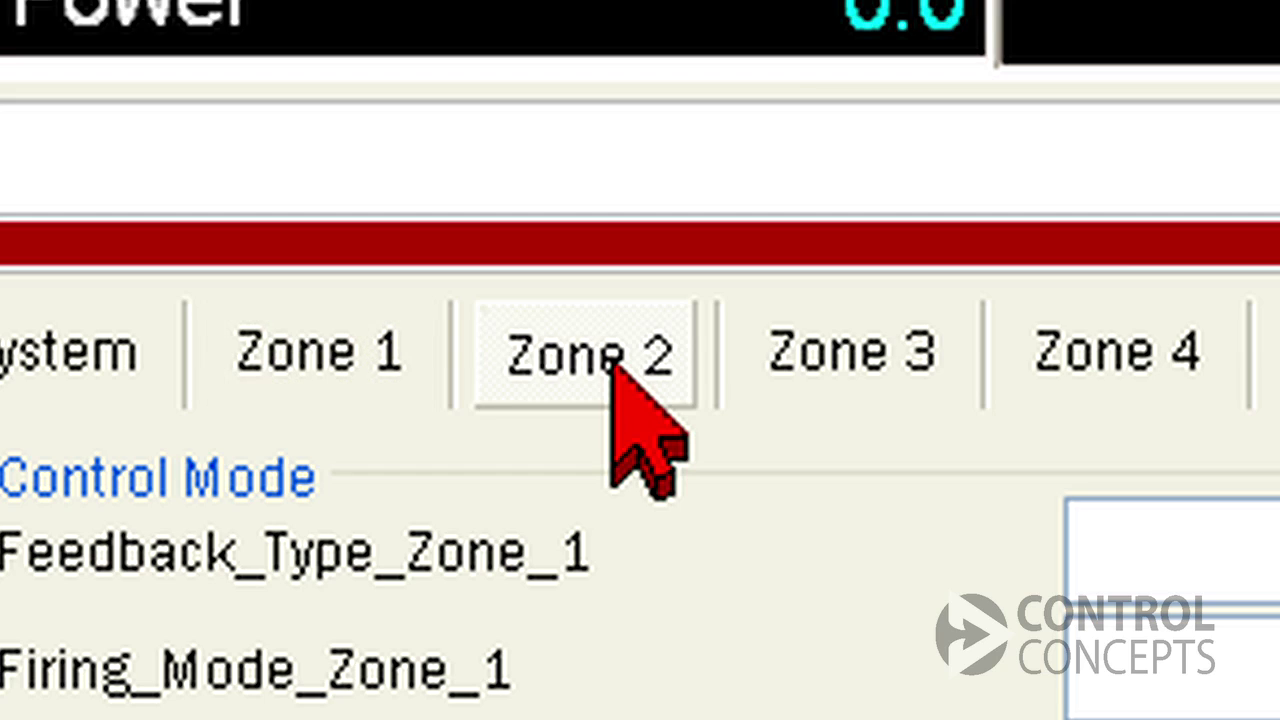
{"action": "left_click", "coordinate": [898, 344]}
{"action": "left_click", "coordinate": [1114, 380]}
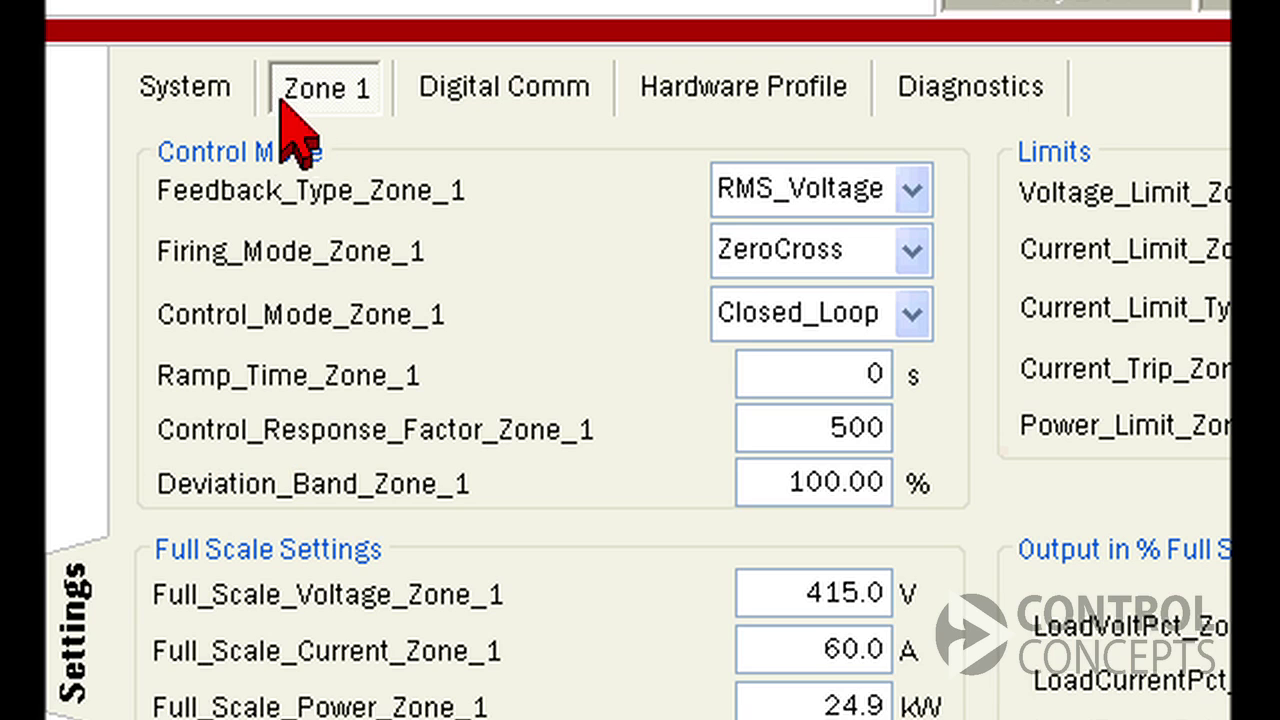
Keep Zone 1 feedback at RMS_Voltage and try the PhaseAngle and ZeroCross firing modes
{"action": "left_click", "coordinate": [912, 188]}
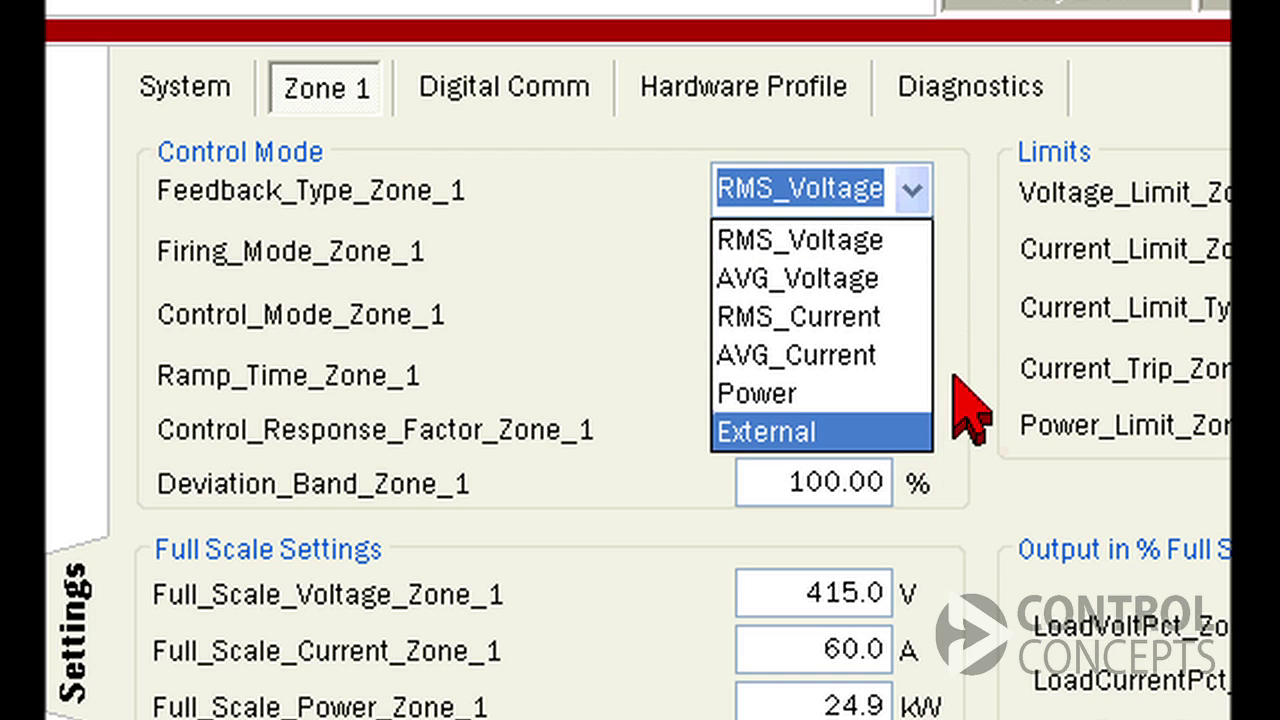
{"action": "left_click", "coordinate": [910, 238]}
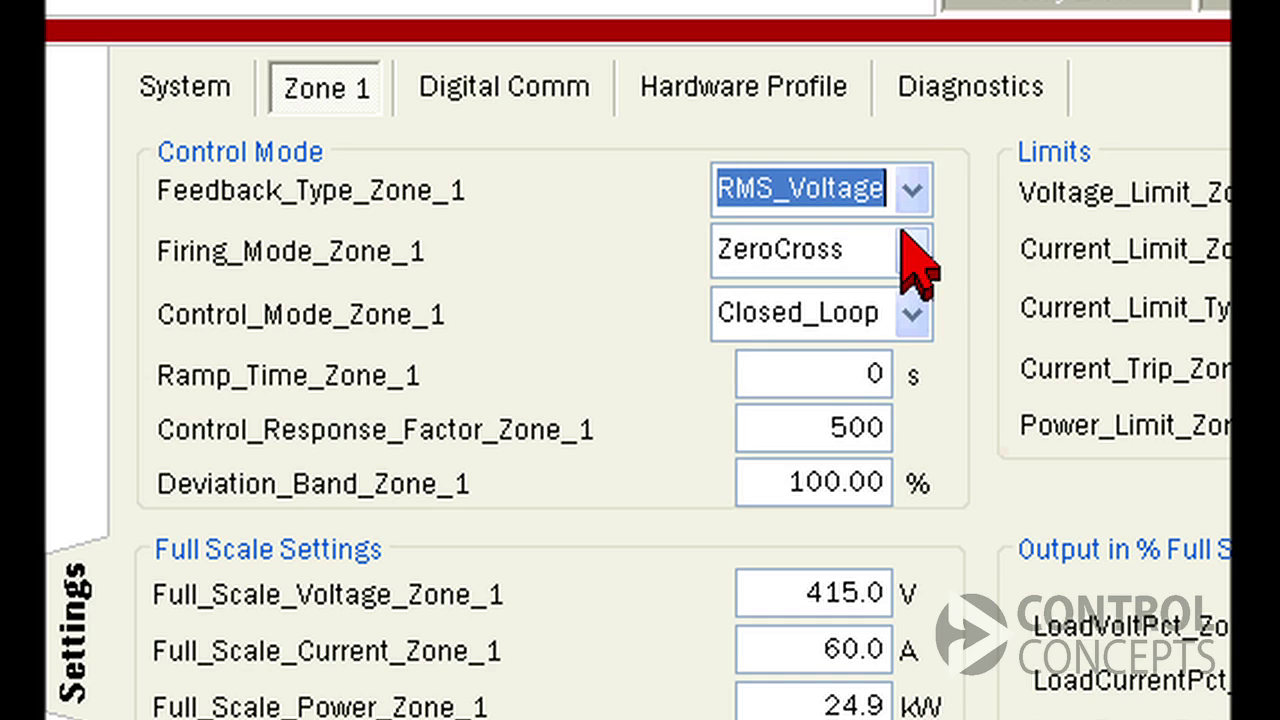
{"action": "left_click", "coordinate": [912, 240]}
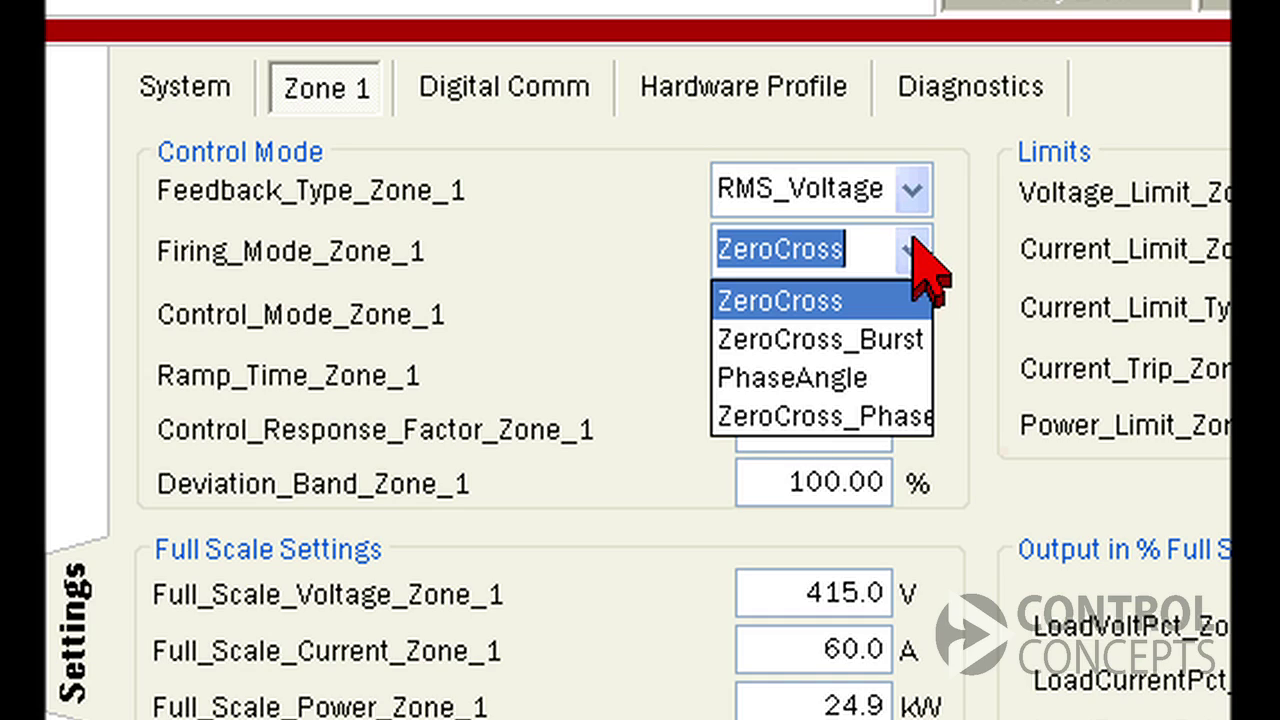
{"action": "left_click", "coordinate": [885, 380]}
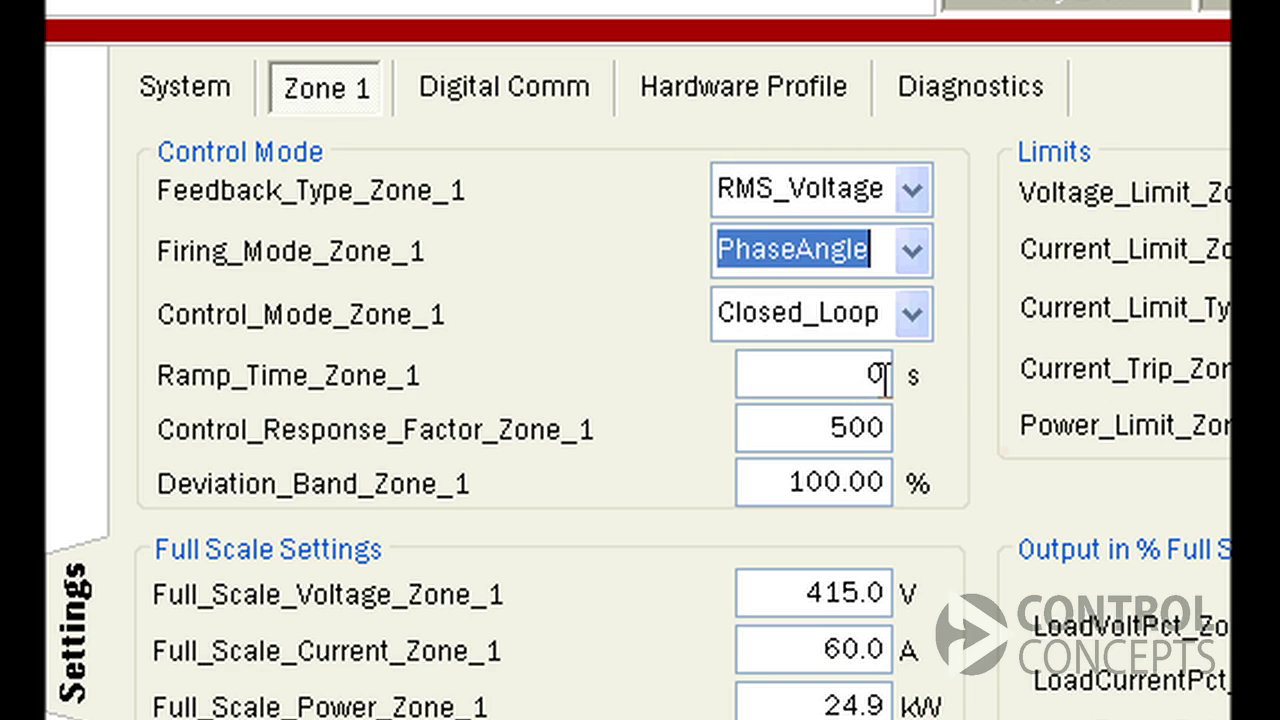
{"action": "left_click", "coordinate": [918, 245]}
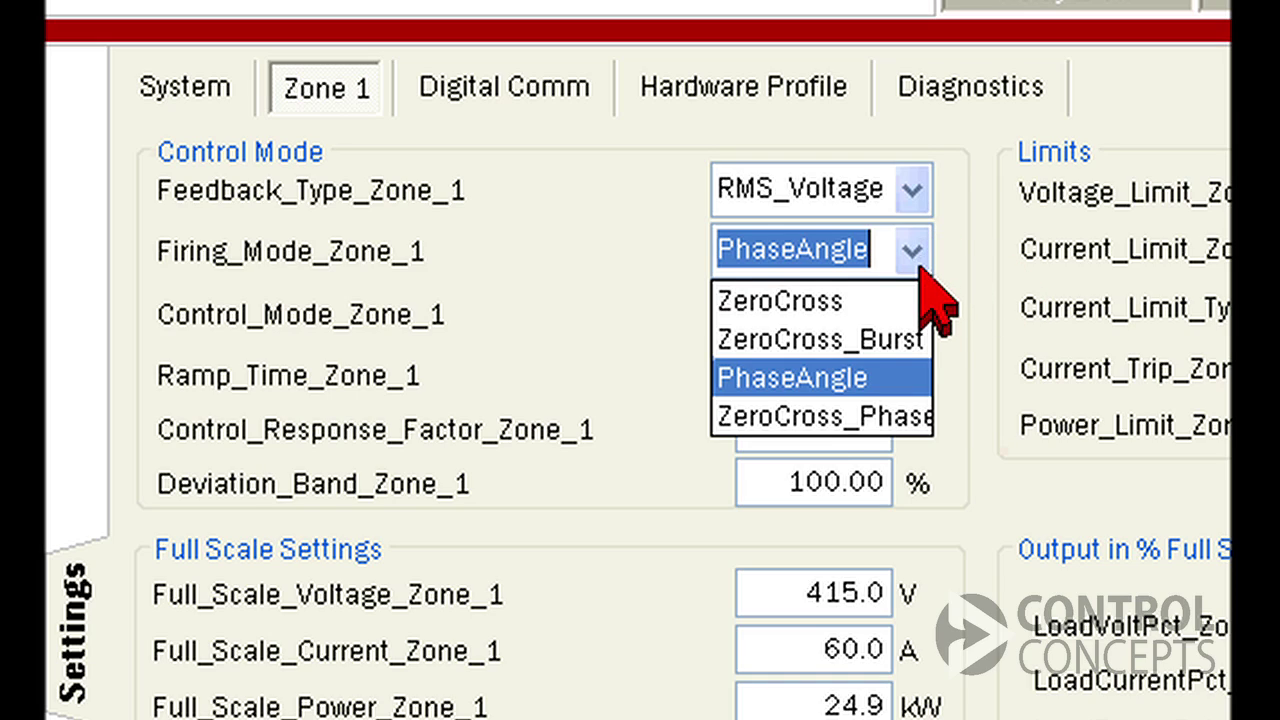
{"action": "left_click", "coordinate": [926, 295]}
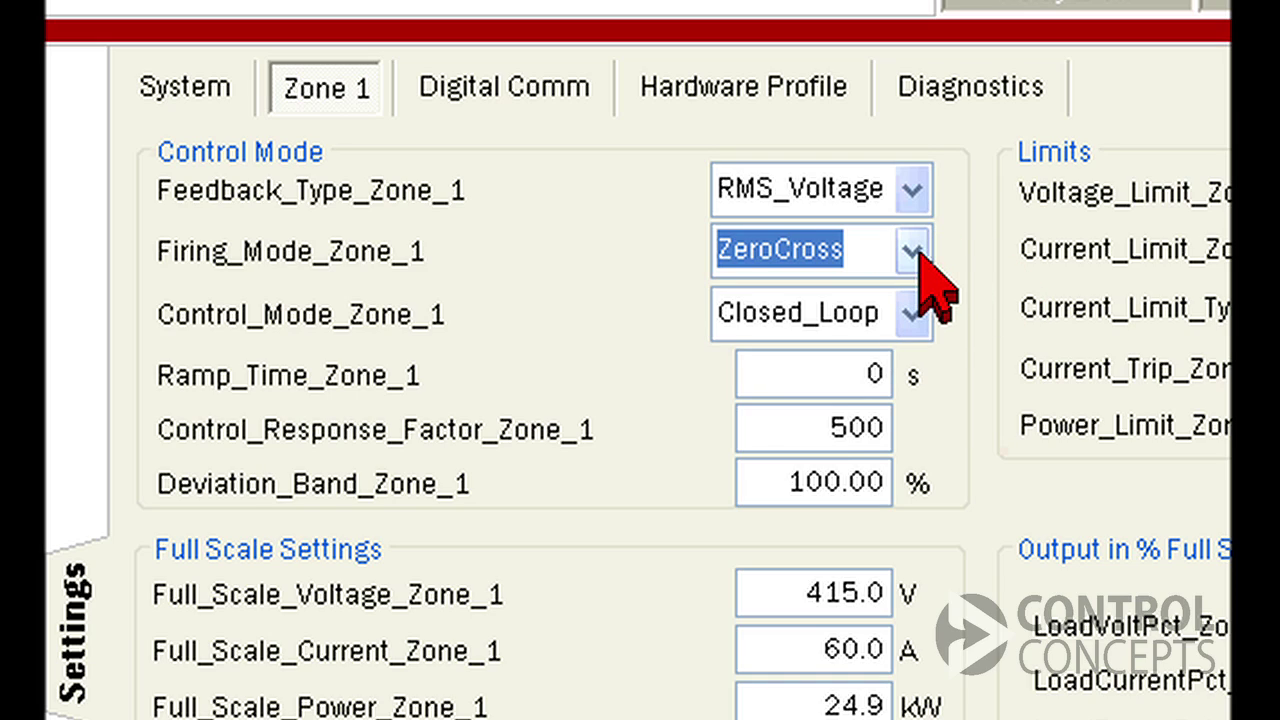
{"action": "left_click", "coordinate": [914, 250]}
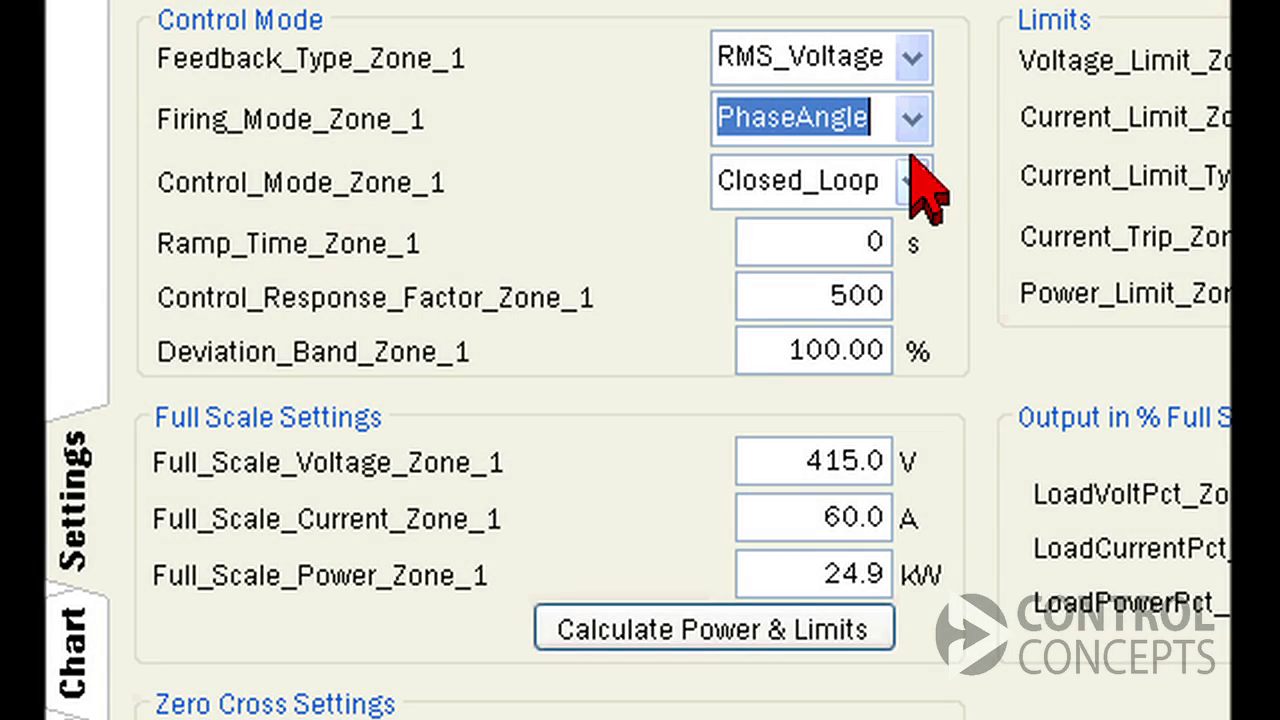
{"action": "left_click", "coordinate": [912, 180]}
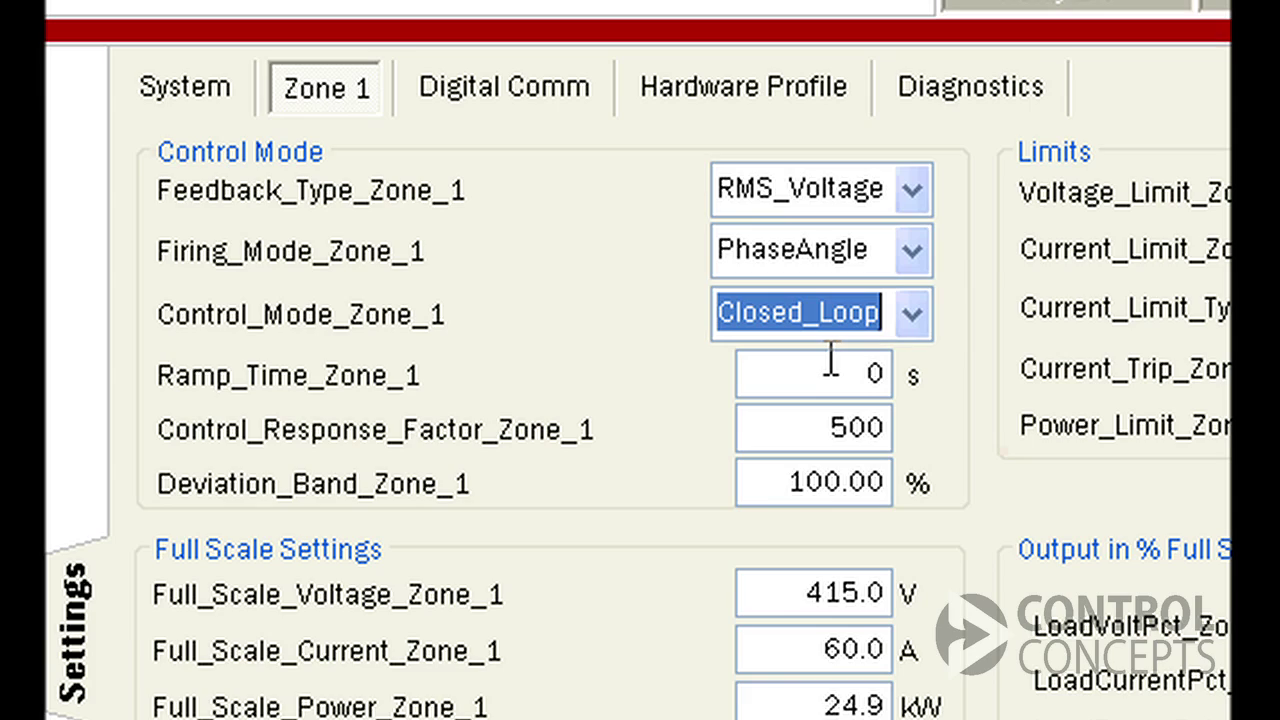
{"action": "left_click", "coordinate": [831, 363]}
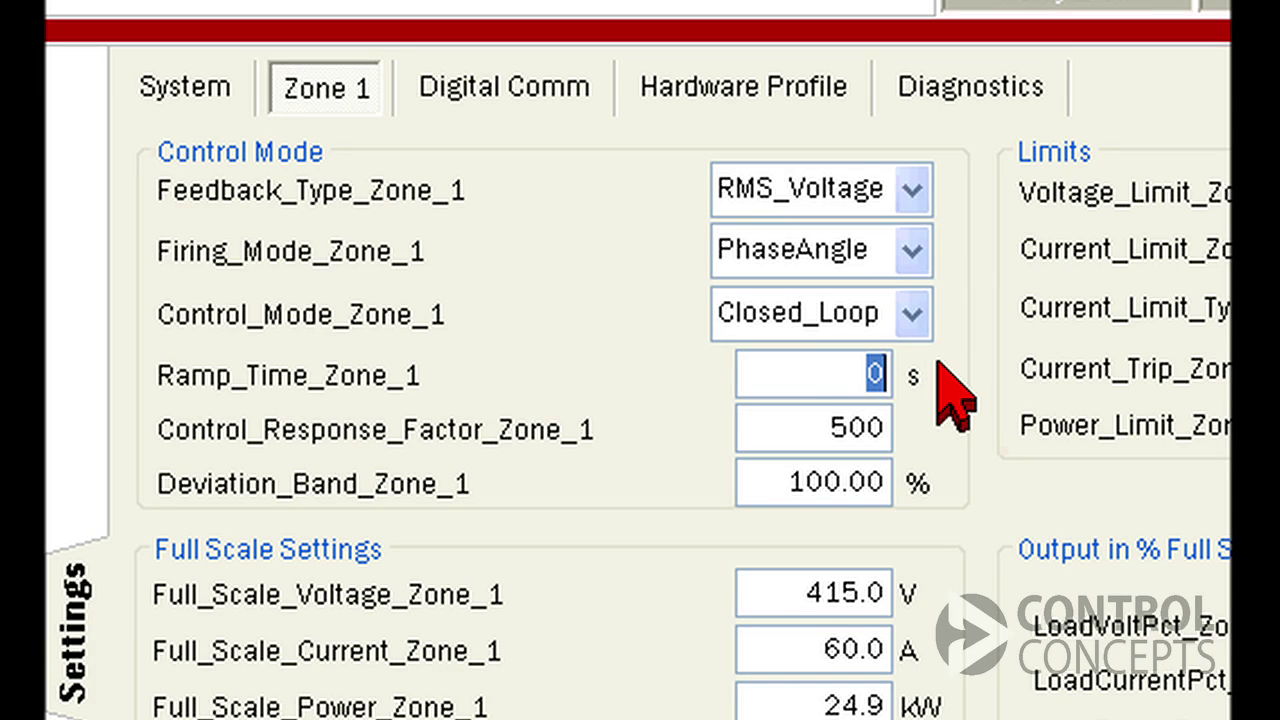
Try a 10 s Zone 1 ramp time, then set it back to 0
{"action": "type", "text": "10"}
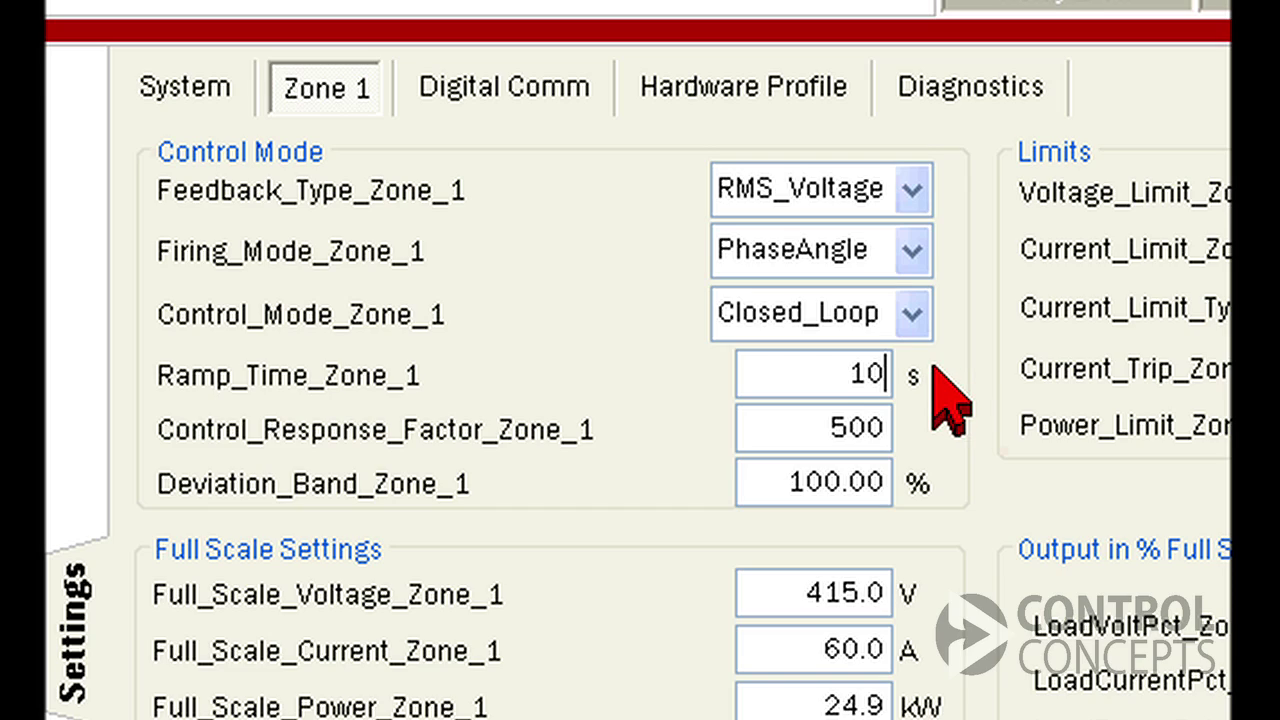
{"action": "double_click", "coordinate": [834, 377]}
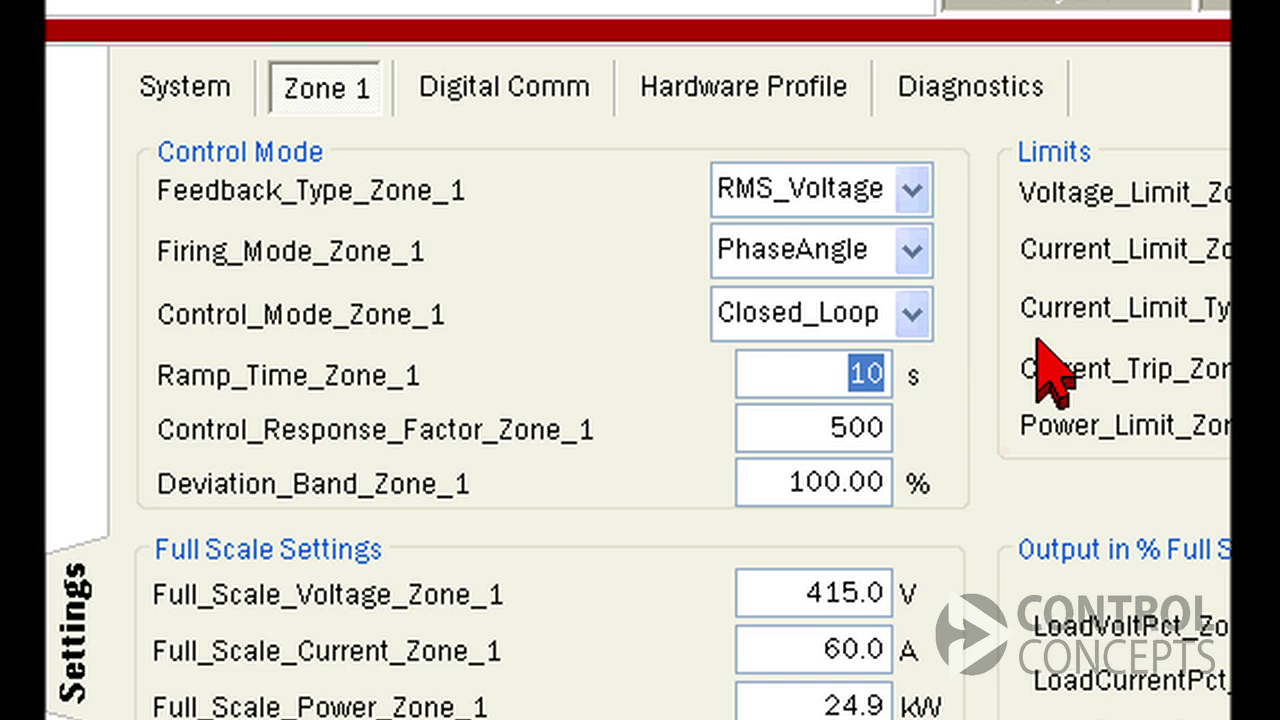
{"action": "type", "text": "0"}
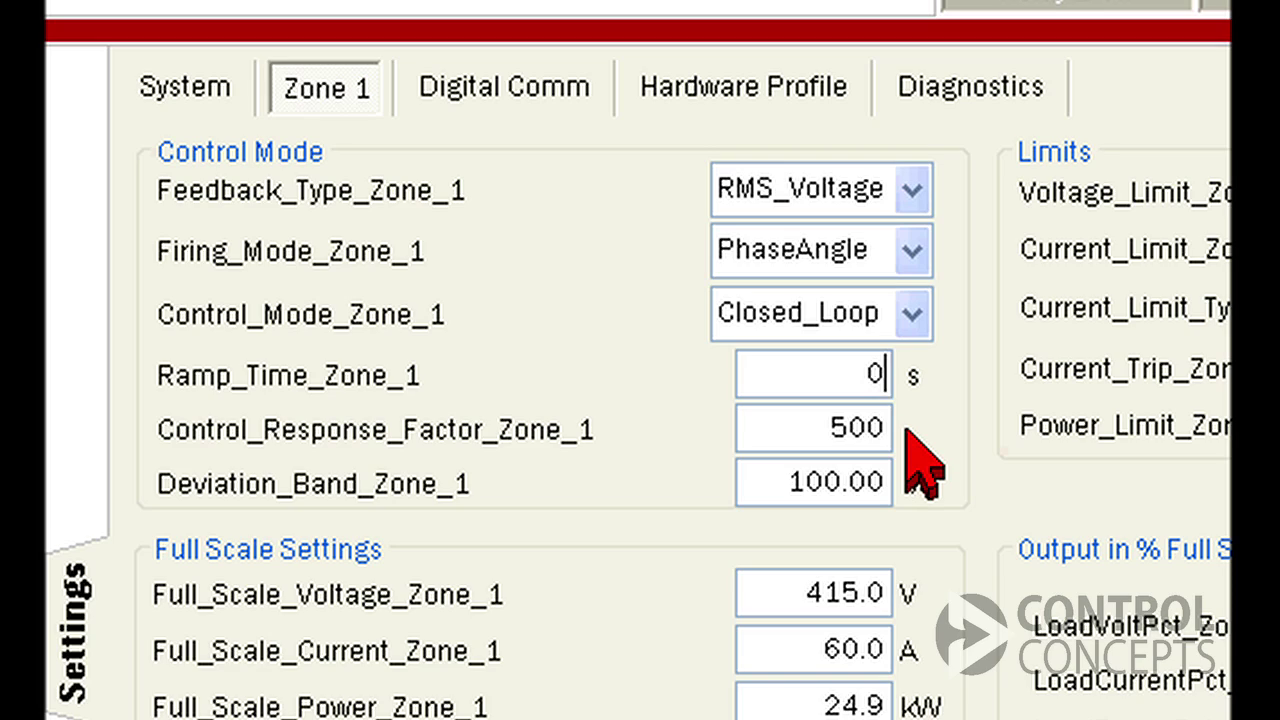
Set Control_Response_Factor_Zone_1 to 500 after trying 50 and 1000
{"action": "left_click_drag", "start_coordinate": [811, 423], "coordinate": [950, 445]}
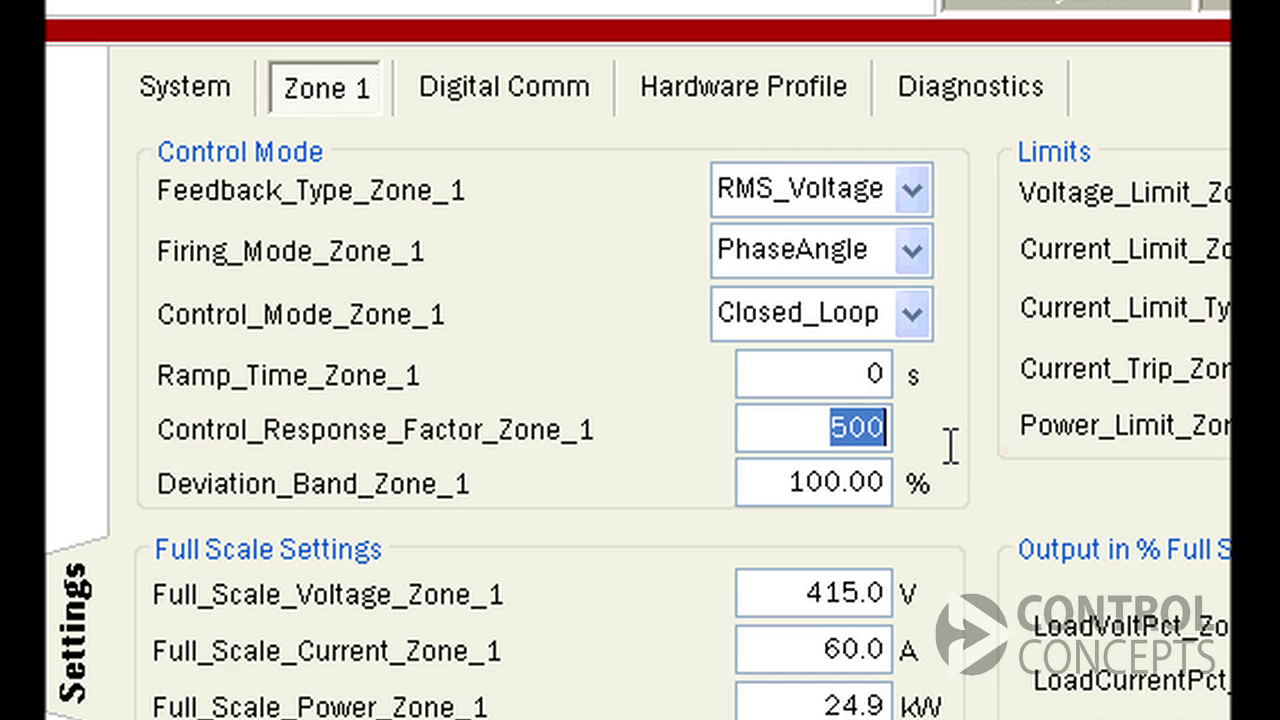
{"action": "type", "text": "50"}
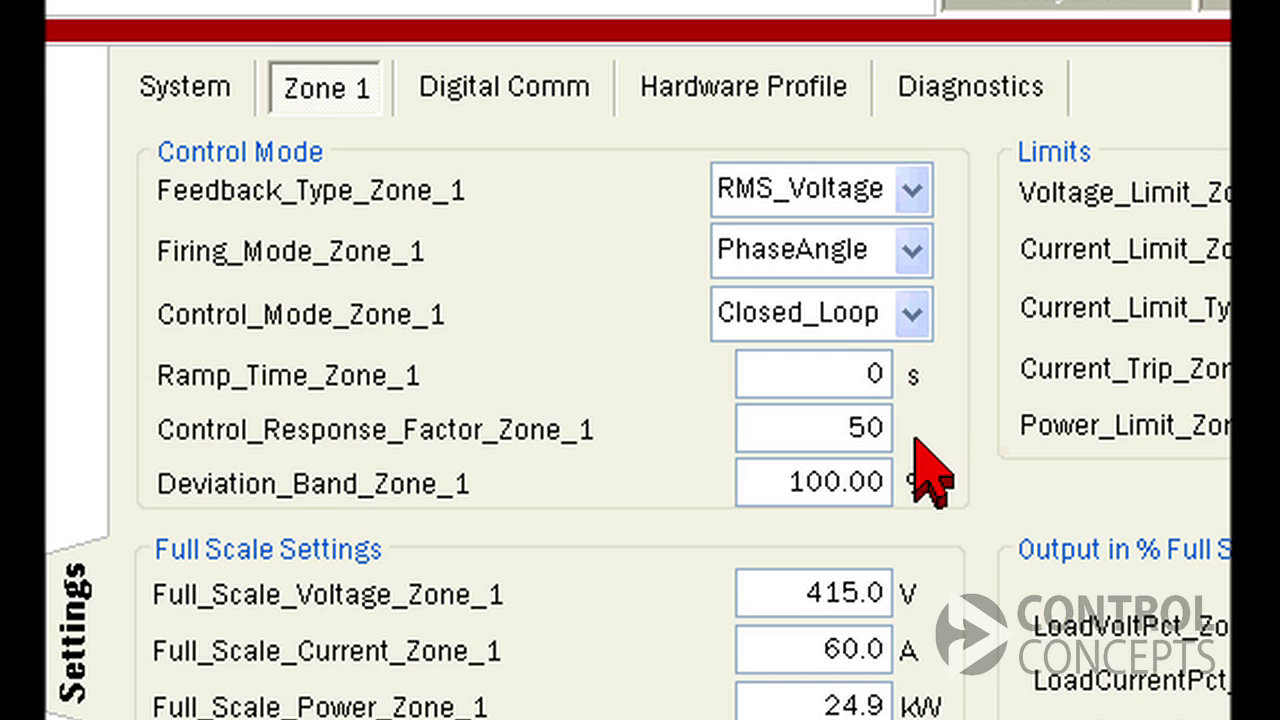
{"action": "left_click_drag", "start_coordinate": [829, 434], "coordinate": [985, 490]}
{"action": "type", "text": "1000"}
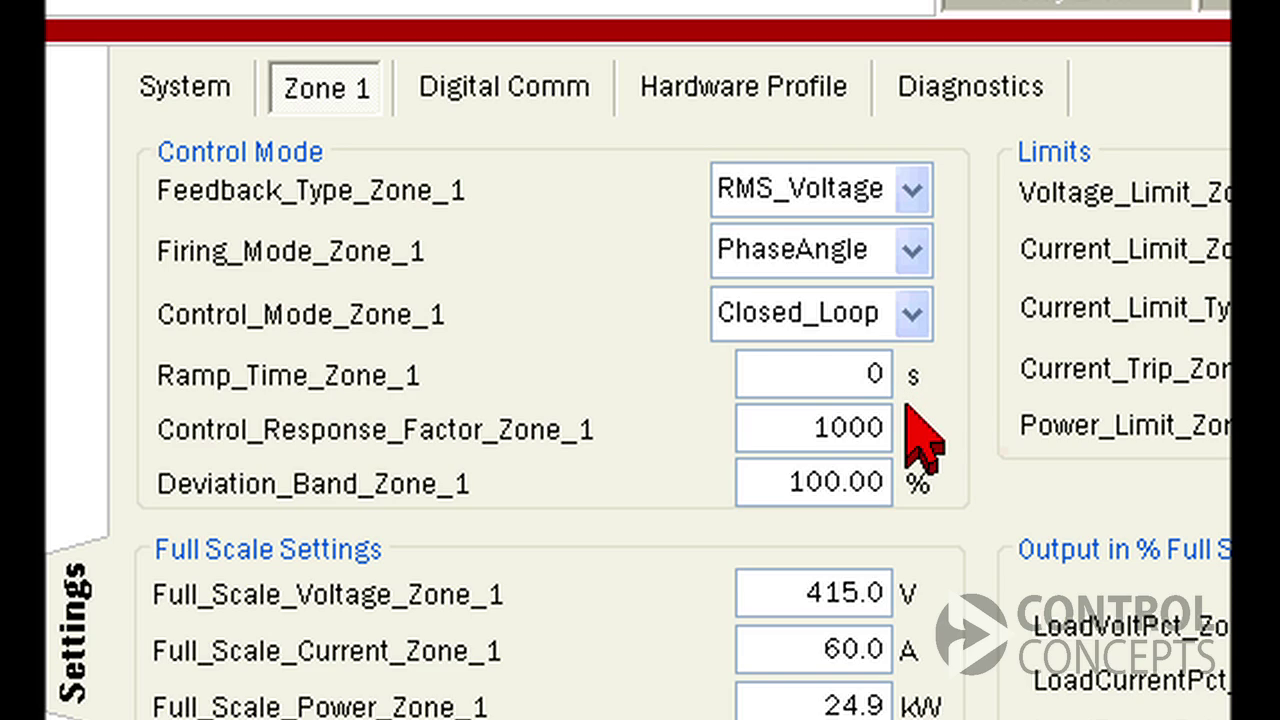
{"action": "left_click_drag", "start_coordinate": [791, 426], "coordinate": [959, 408]}
{"action": "type", "text": "500"}
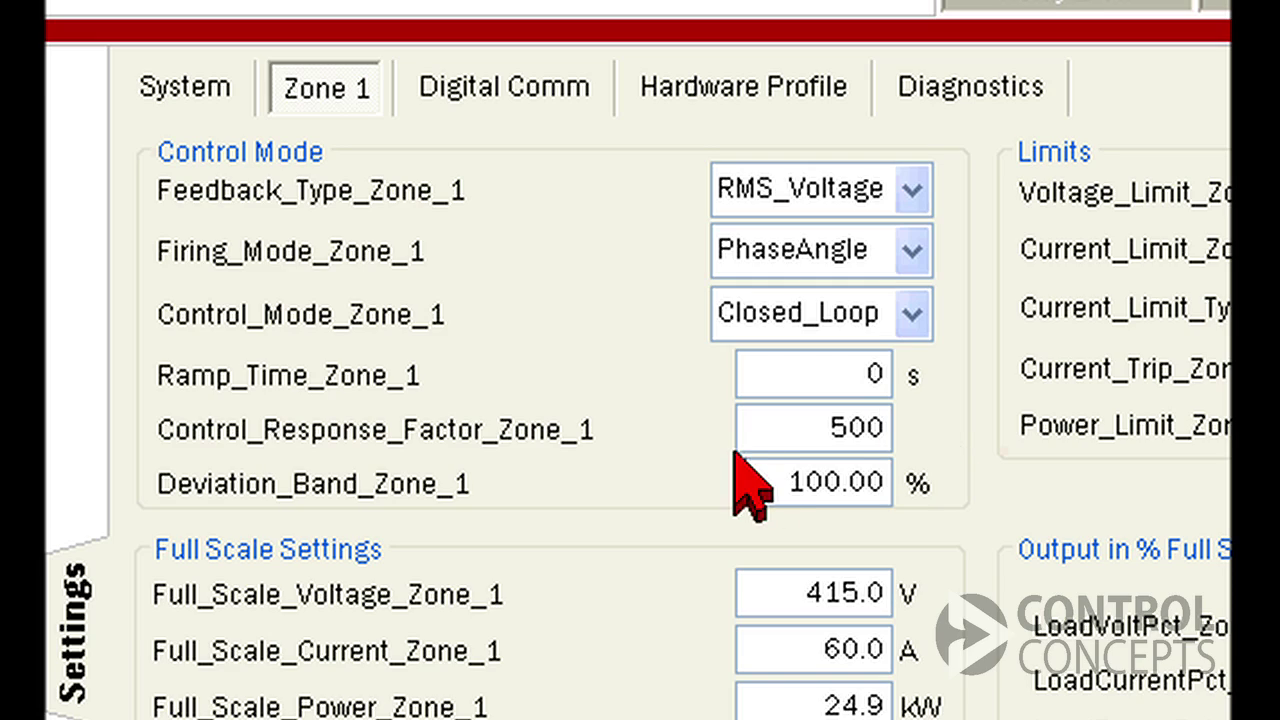
{"action": "key", "text": "Tab"}
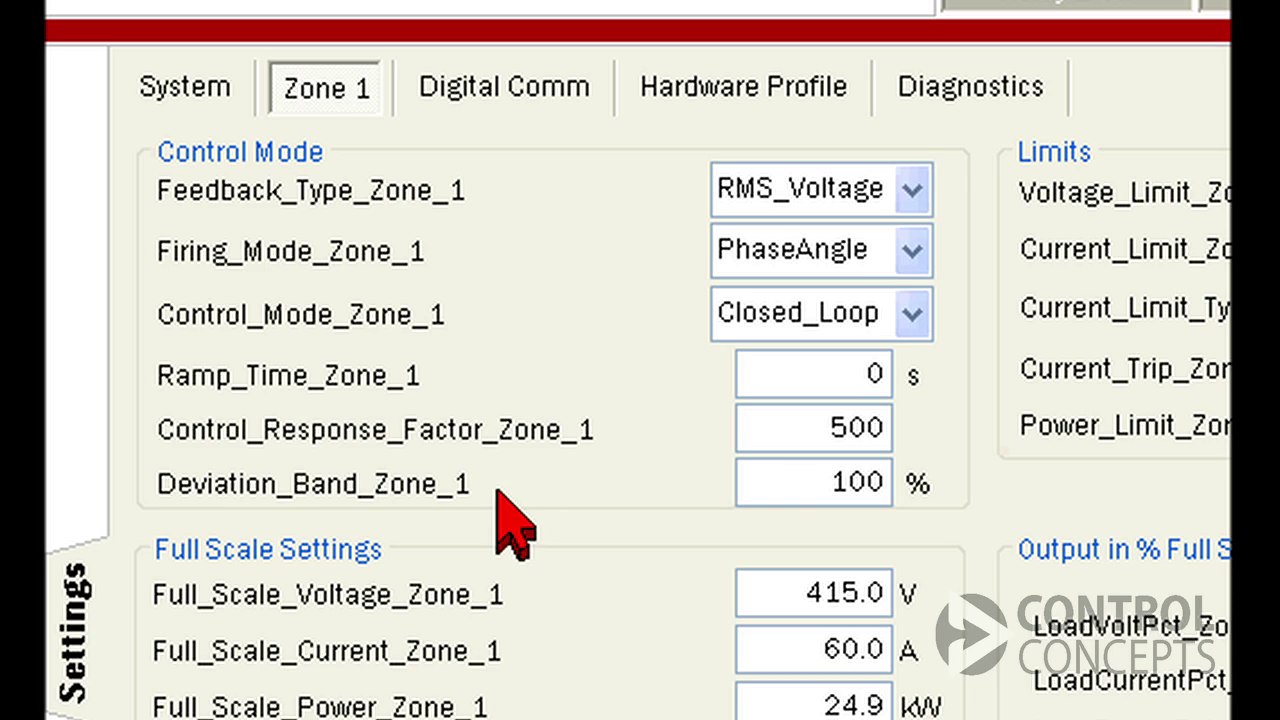
Replace the Deviation_Band_Zone_1 value with 50 and commit it
{"action": "key", "text": "shift+Home"}
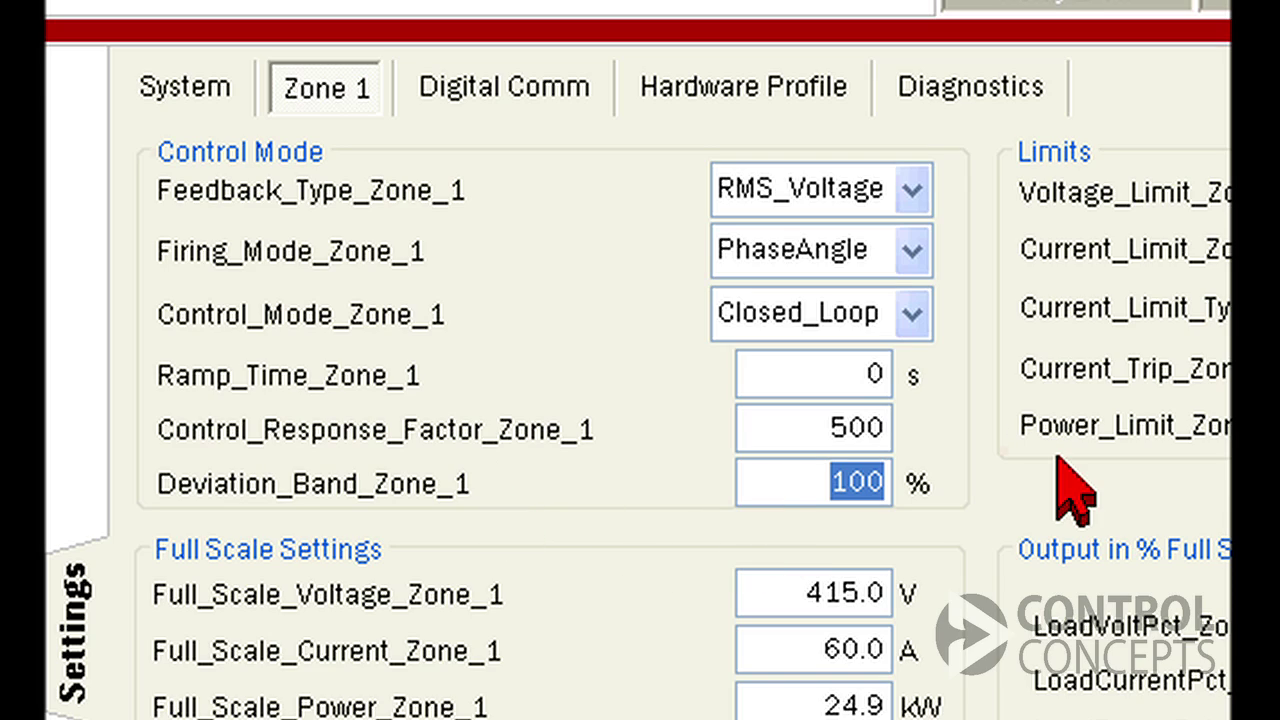
{"action": "type", "text": "50"}
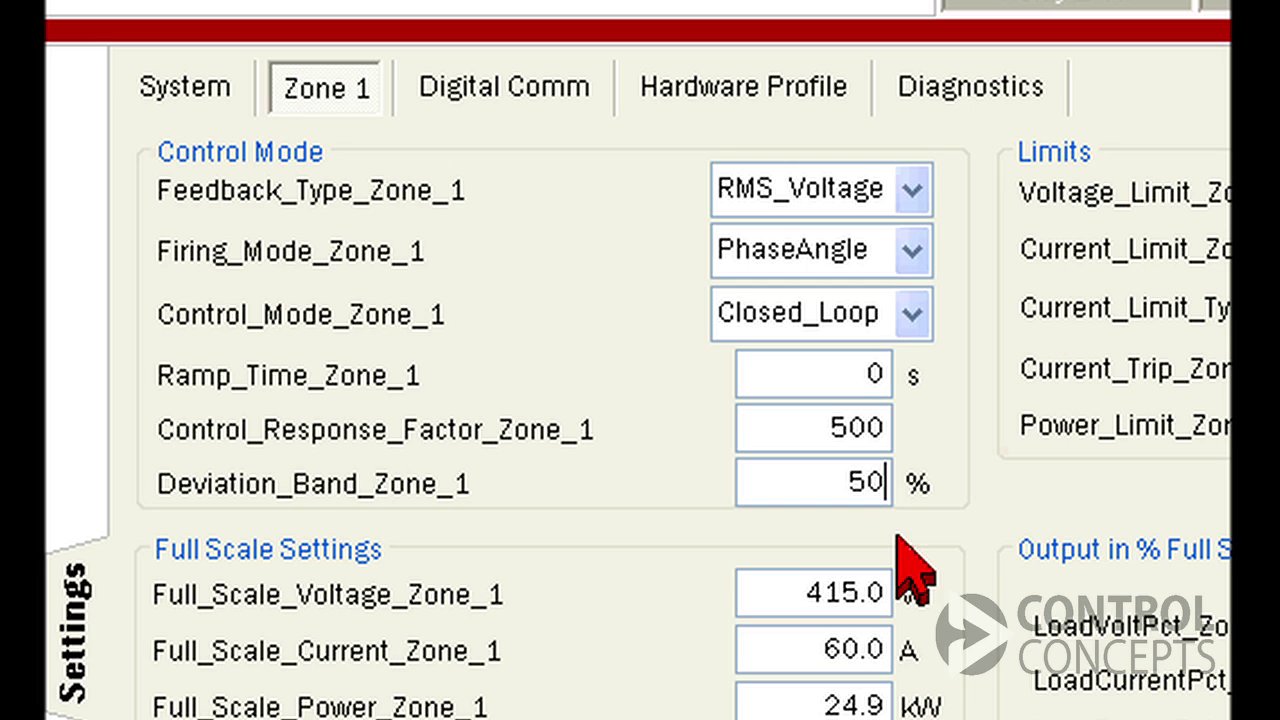
{"action": "key", "text": "Return"}
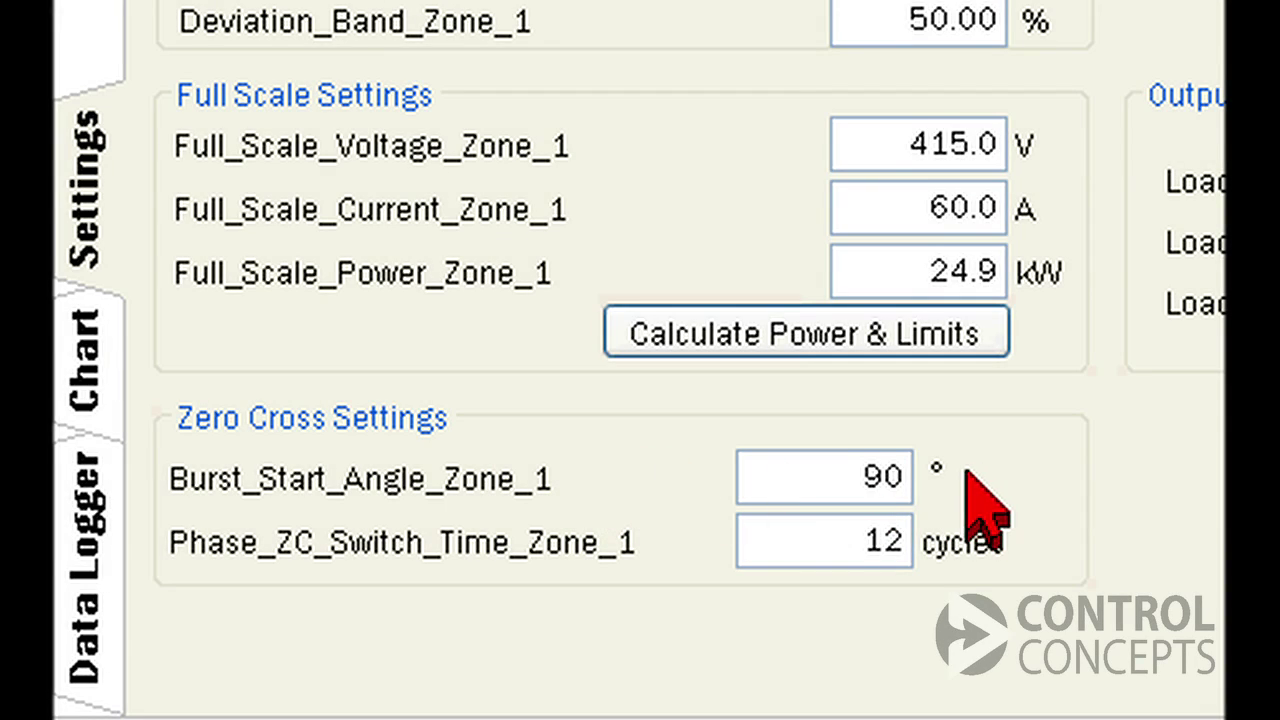
Try 15 and 150 for Burst_Start_Angle_Zone_1, then restore it to 90
{"action": "left_click_drag", "start_coordinate": [863, 477], "coordinate": [989, 470]}
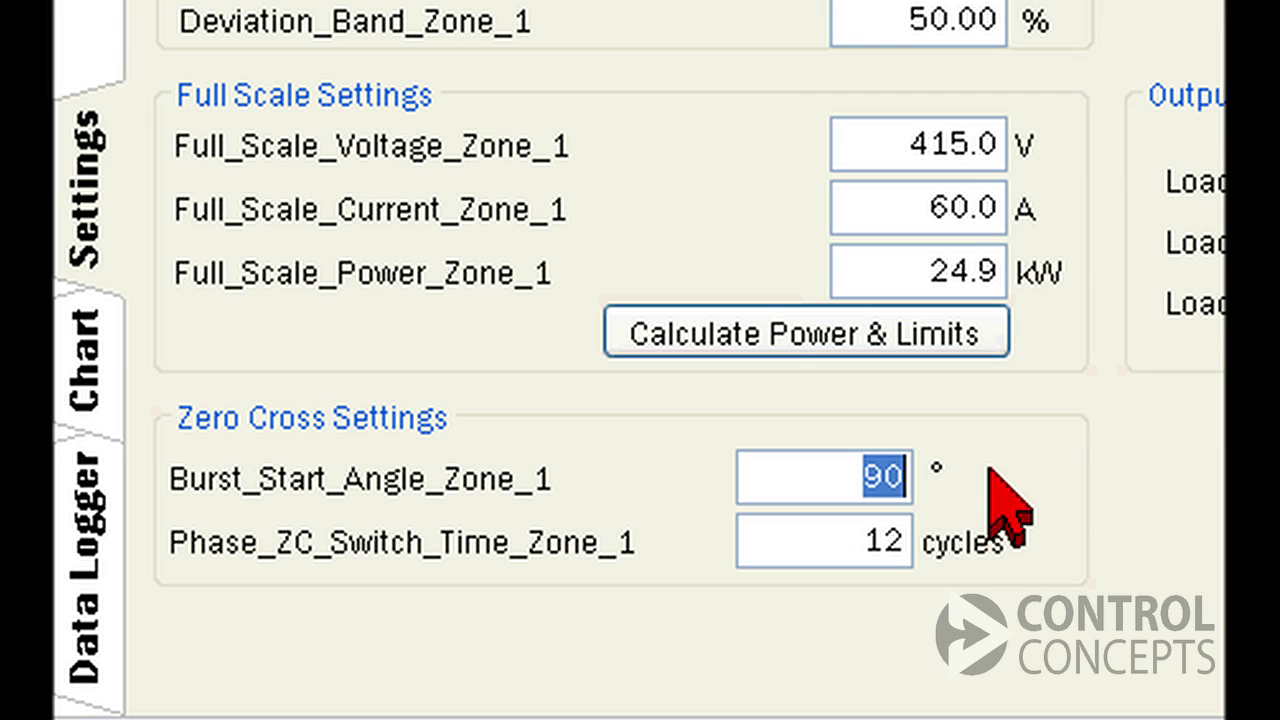
{"action": "type", "text": "15"}
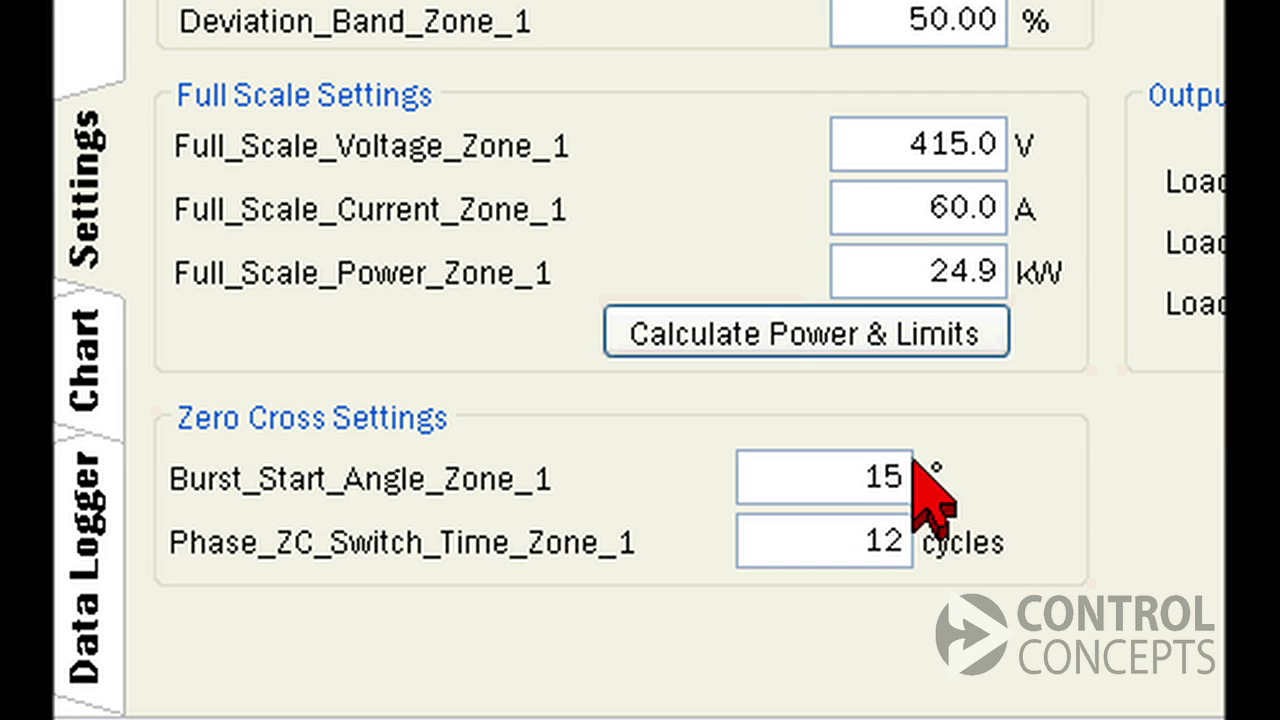
{"action": "key", "text": "Home"}
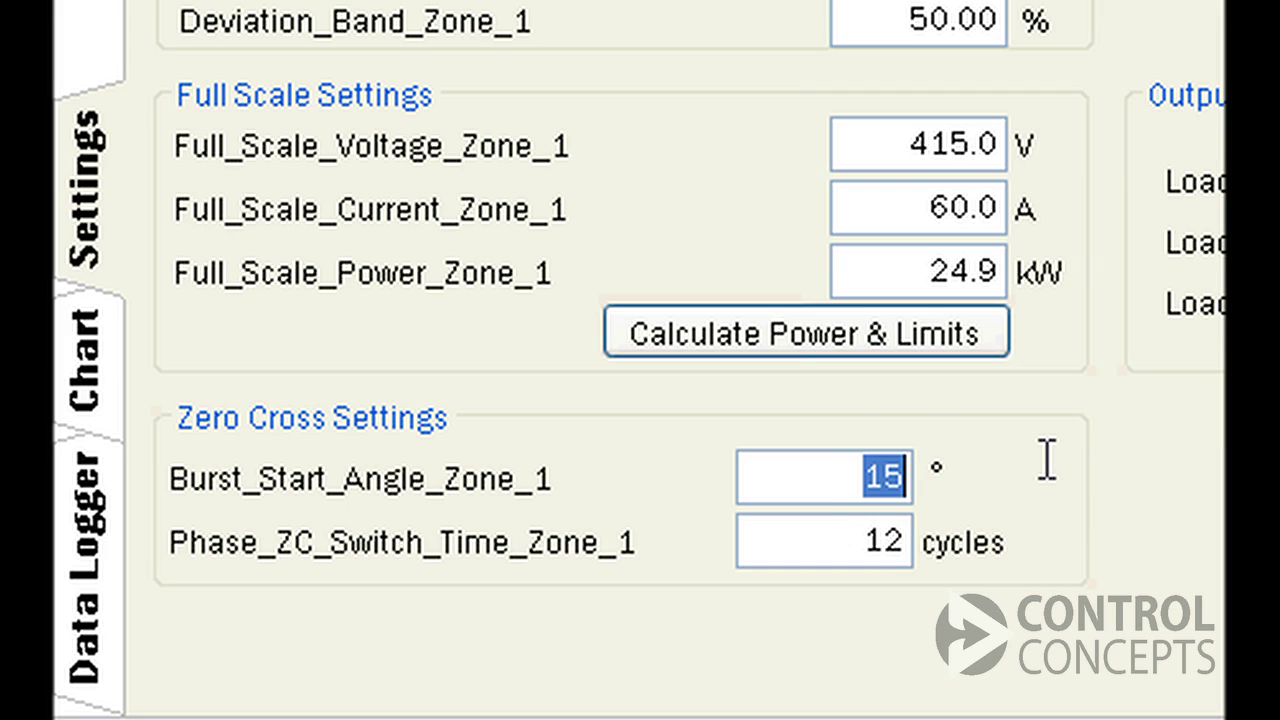
{"action": "type", "text": "150"}
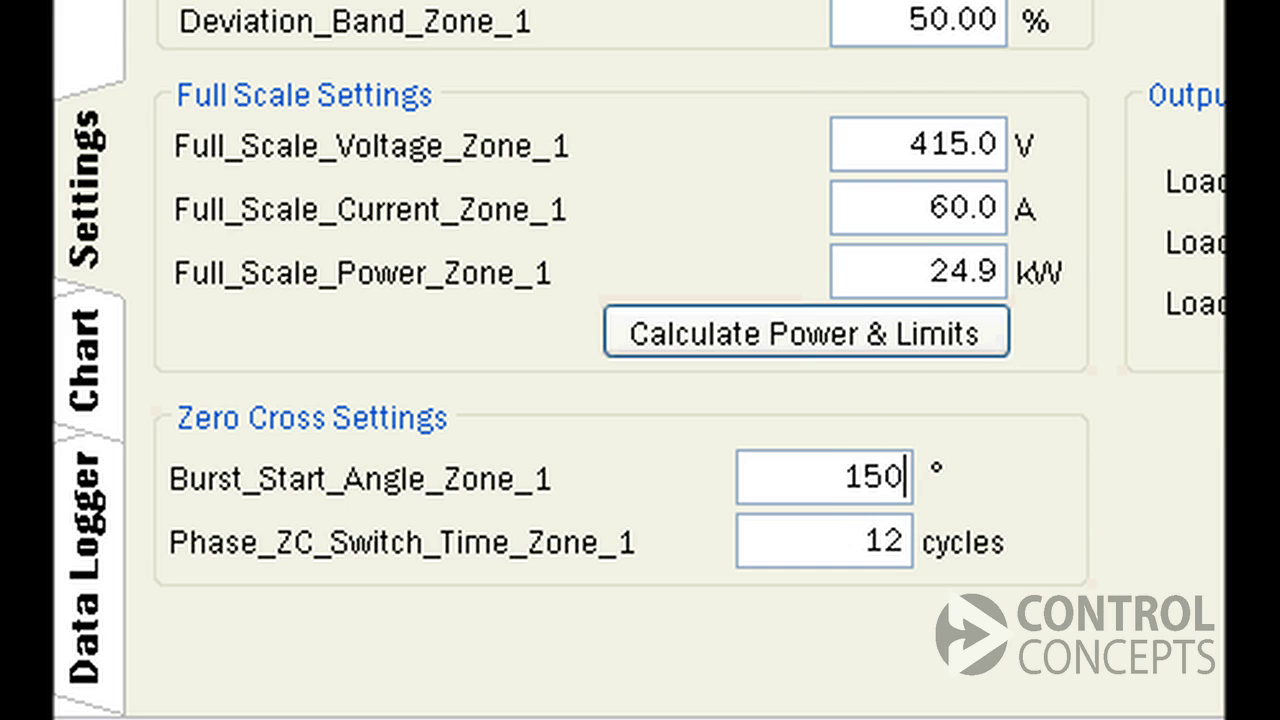
{"action": "left_click_drag", "start_coordinate": [839, 478], "coordinate": [1215, 420]}
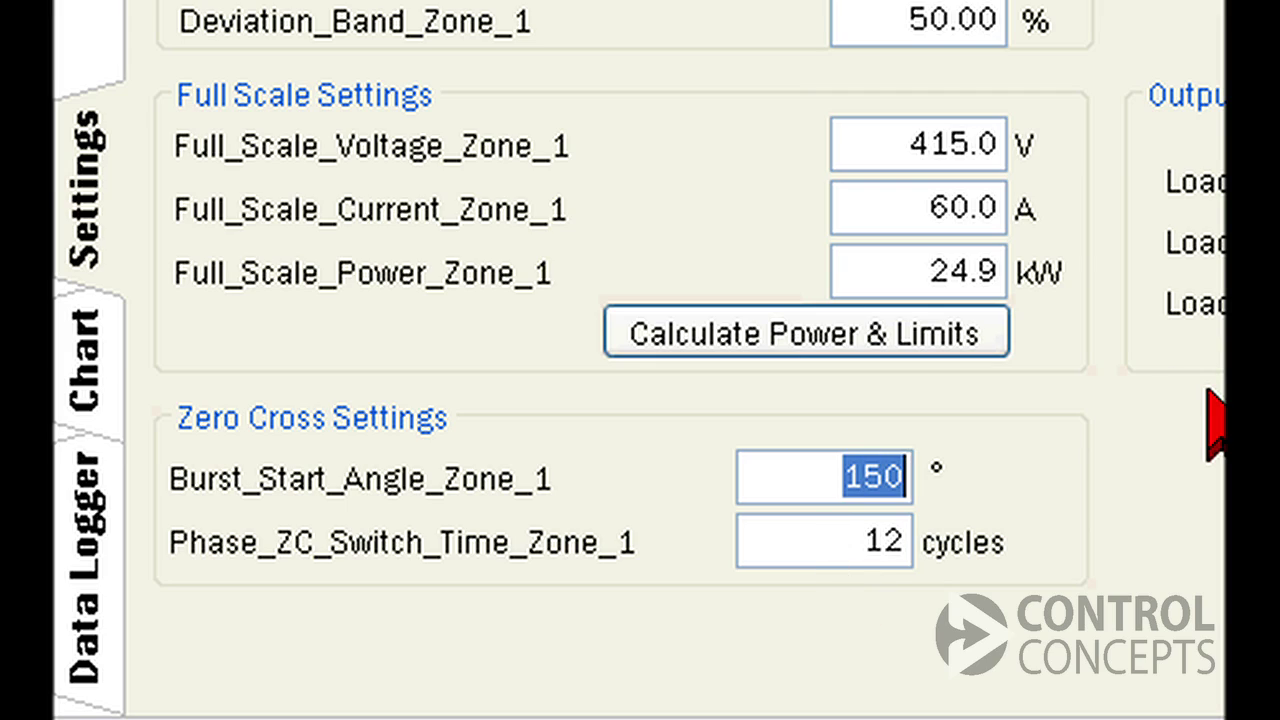
{"action": "type", "text": "90"}
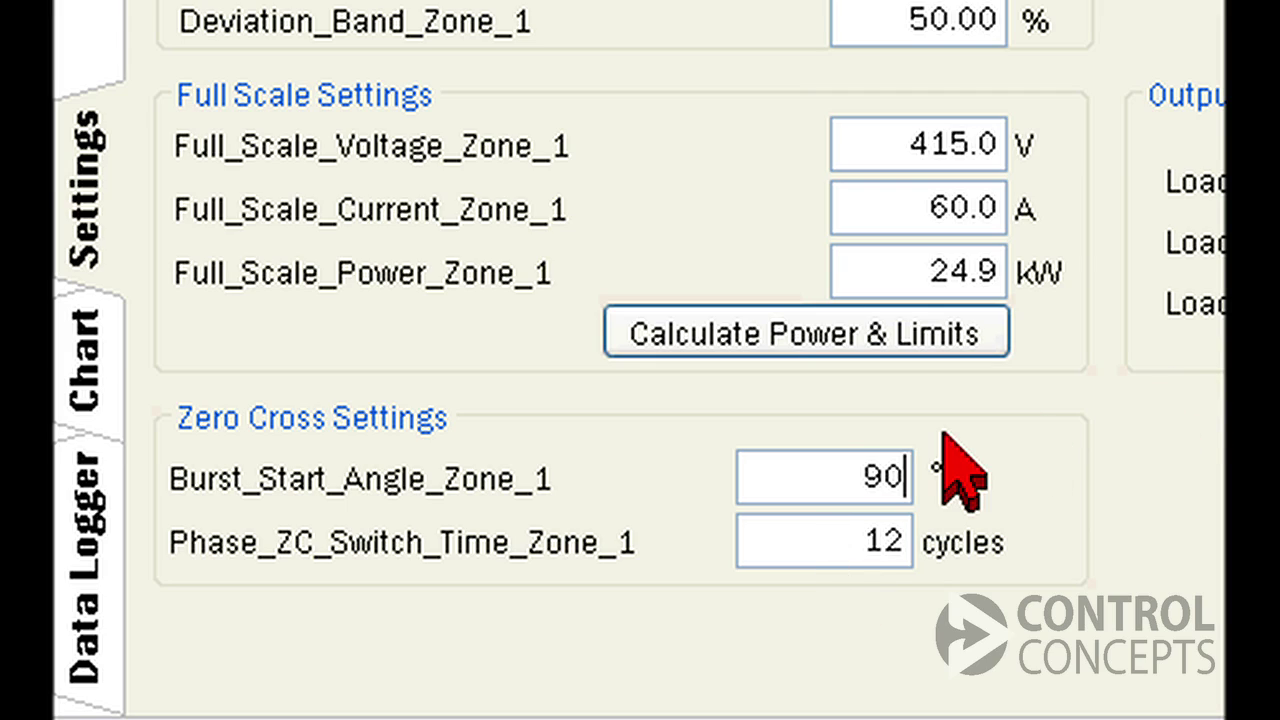
Set Phase_ZC_Switch_Time_Zone_1 to 5 cycles
{"action": "left_click_drag", "start_coordinate": [866, 543], "coordinate": [1027, 523]}
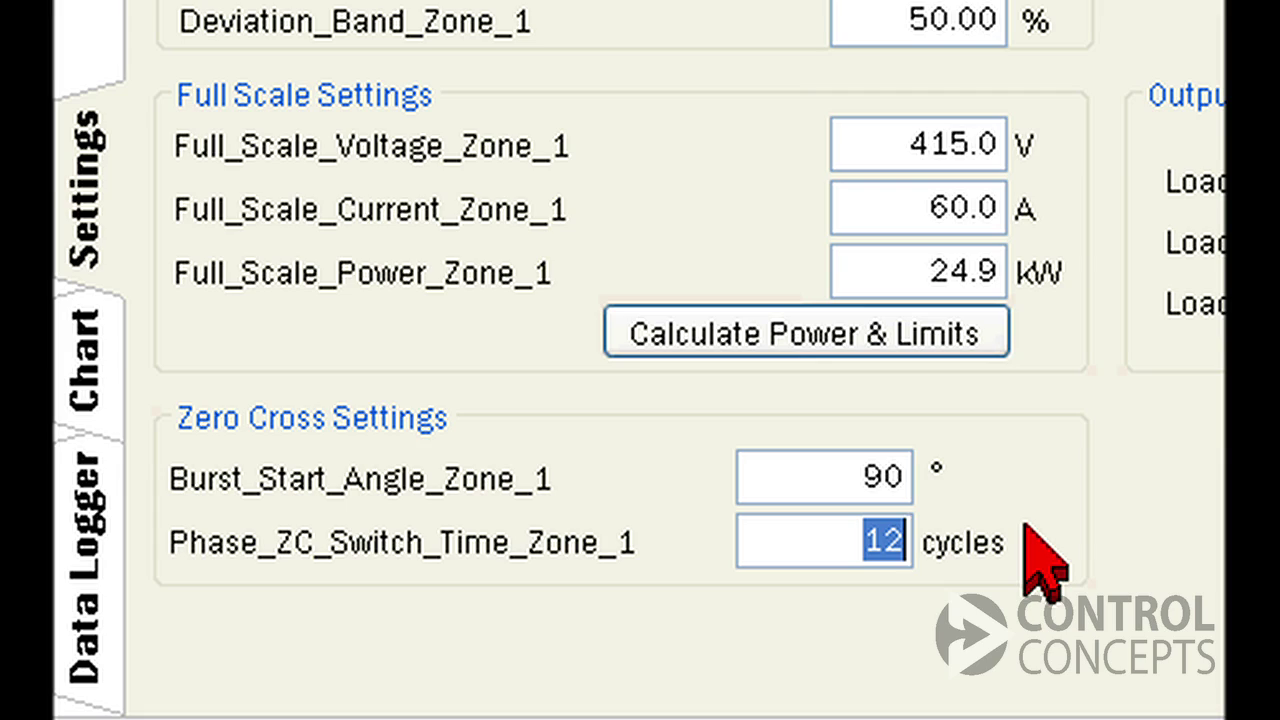
{"action": "type", "text": "5"}
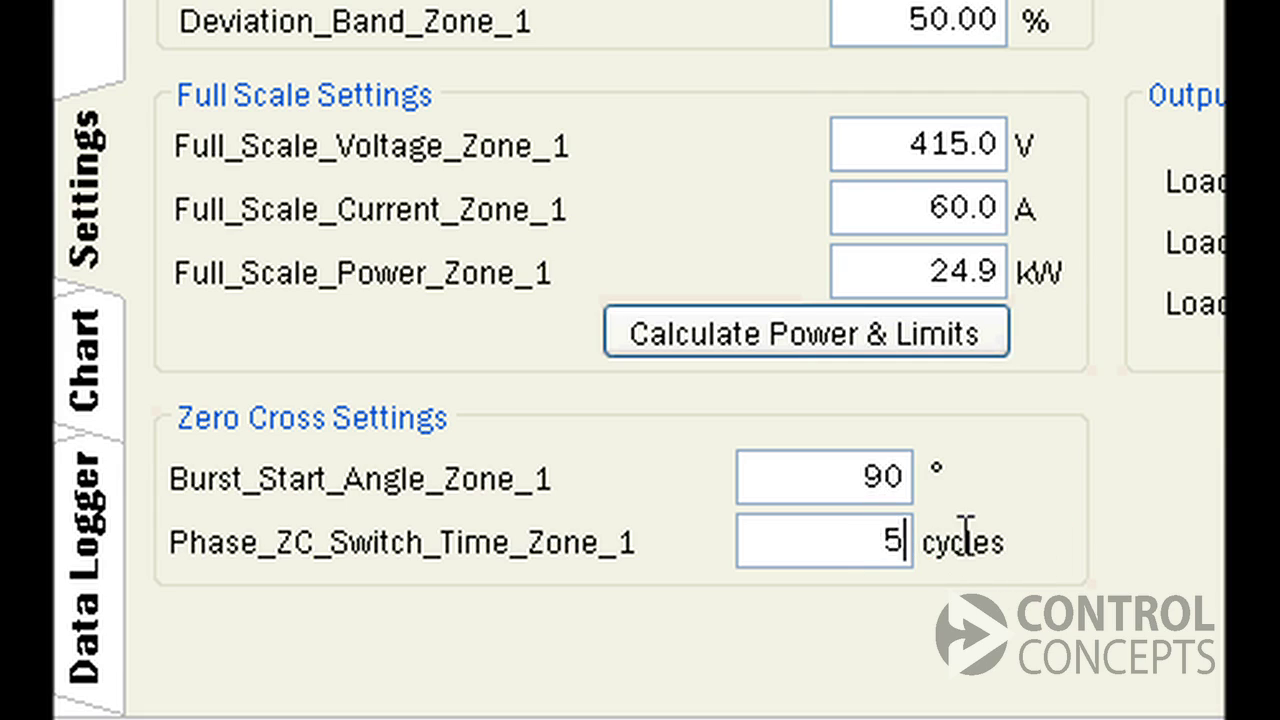
{"action": "key", "text": "Return"}
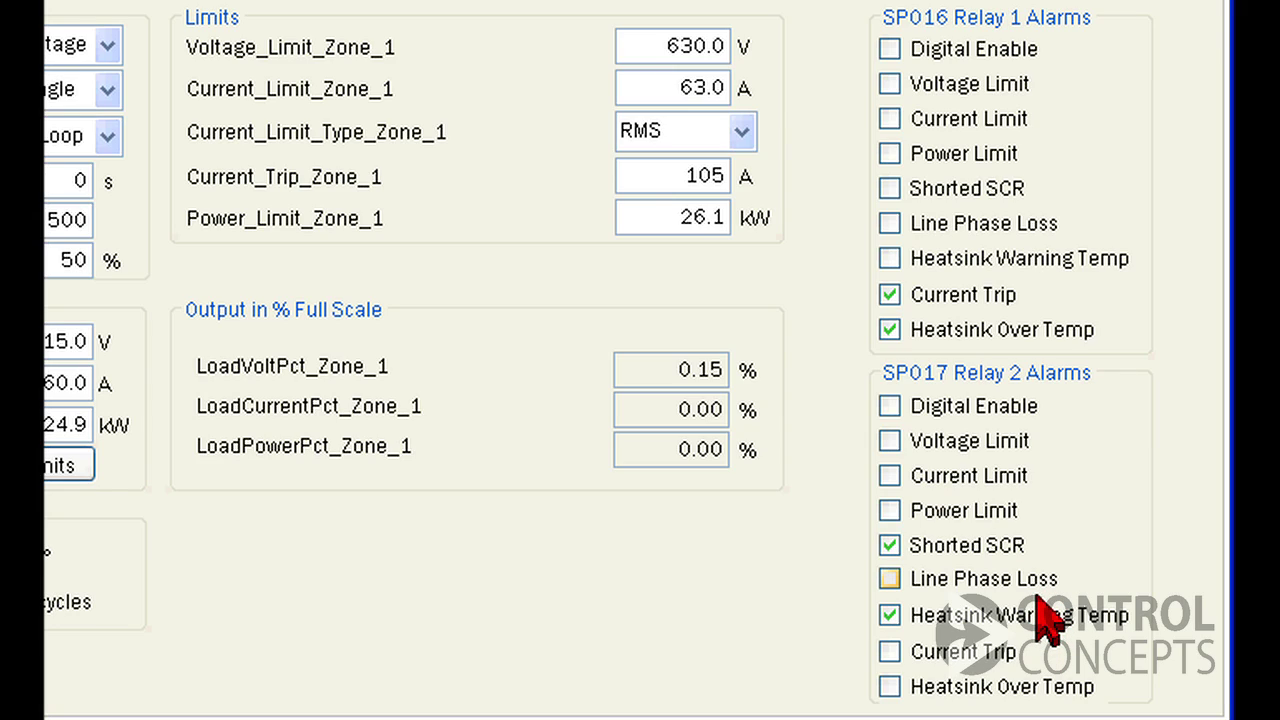
Enable the Current Limit and Shorted SCR alarms on Relay 1, leaving Voltage and Power Limit off
{"action": "left_click", "coordinate": [890, 83]}
{"action": "left_click", "coordinate": [890, 119]}
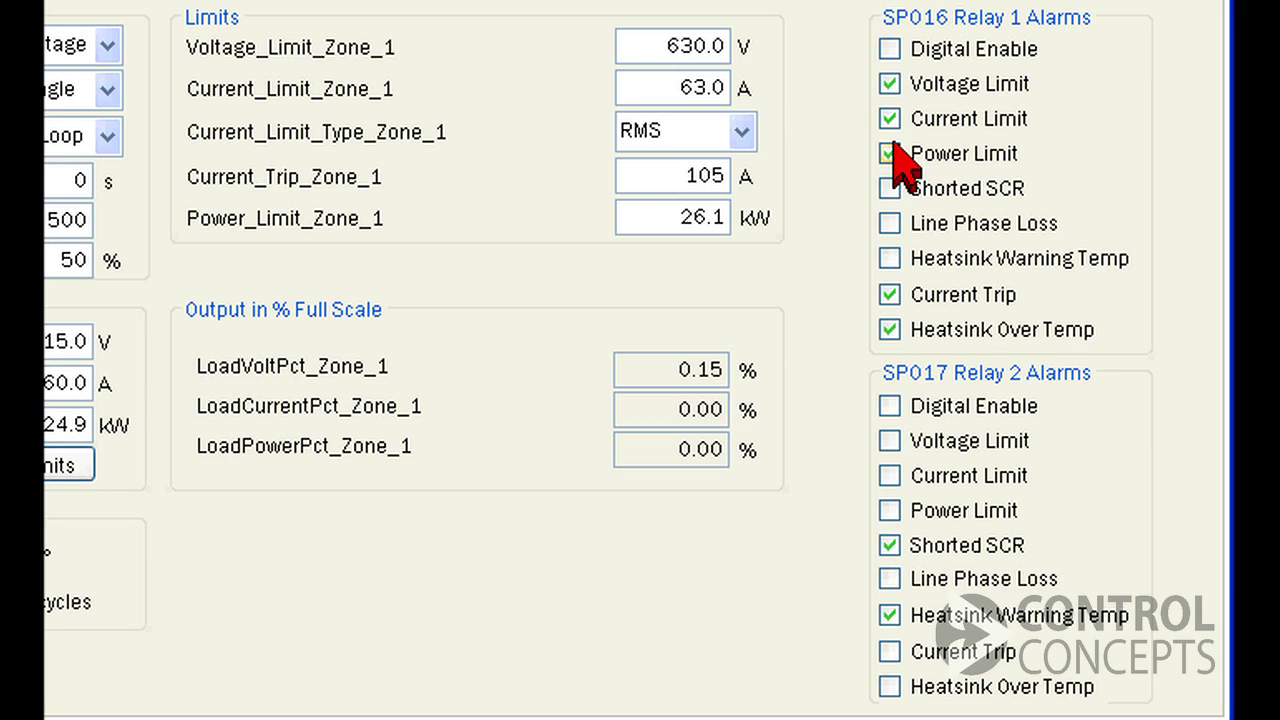
{"action": "left_click", "coordinate": [891, 153]}
{"action": "left_click", "coordinate": [986, 196]}
{"action": "left_click", "coordinate": [905, 84]}
{"action": "left_click", "coordinate": [891, 152]}
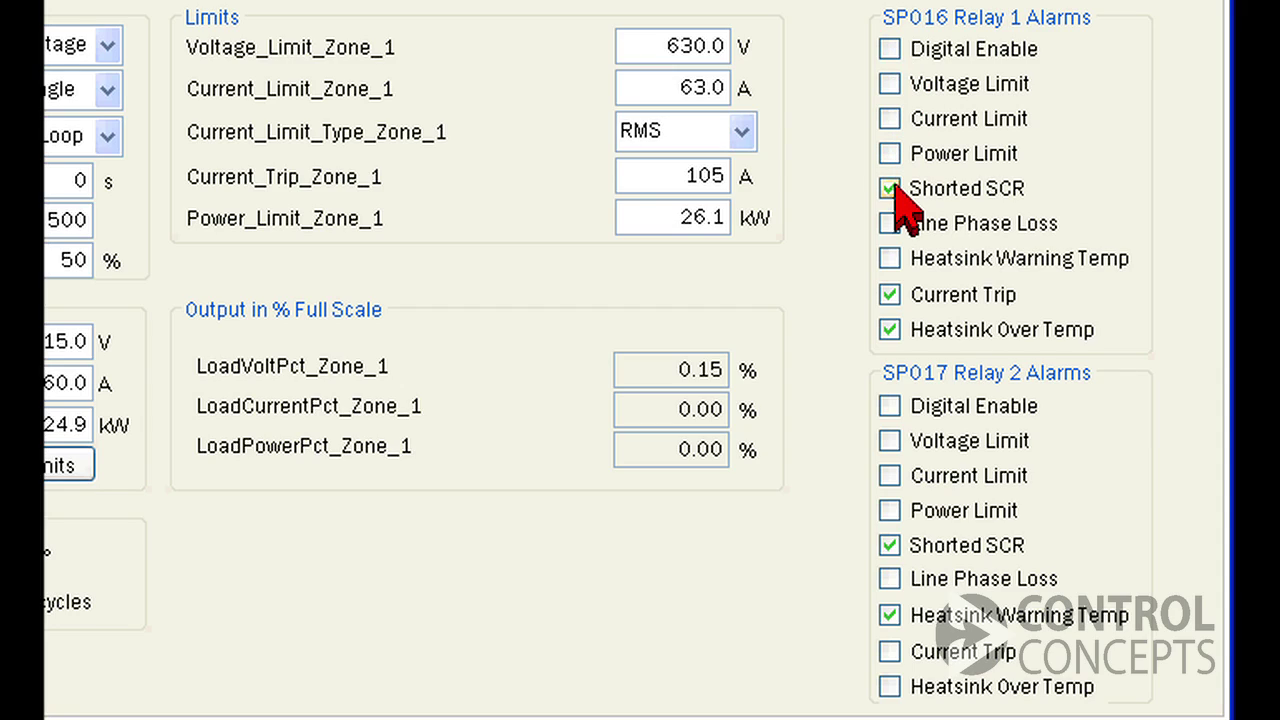